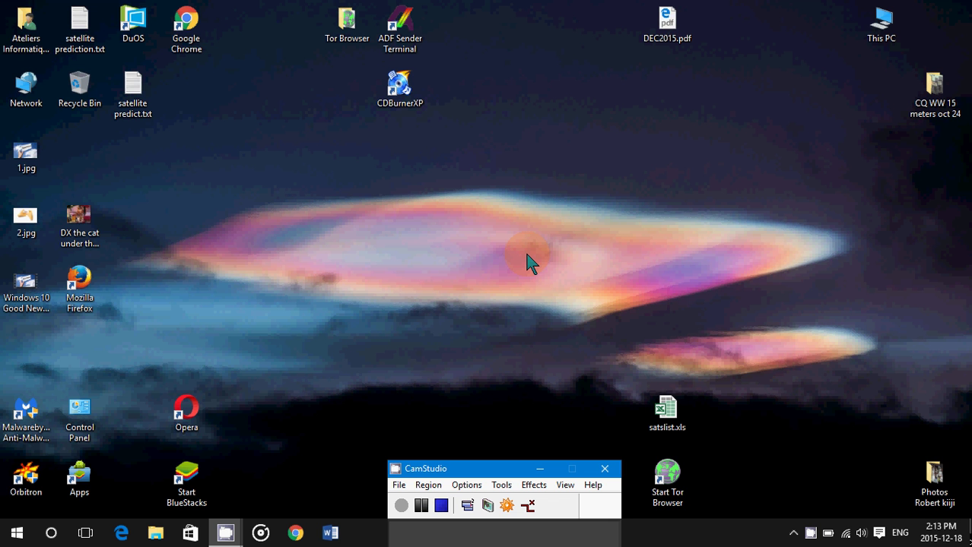
Step: Open File Explorer at Quick access and turn on the Preview pane from the View tab
{"action": "left_click", "coordinate": [155, 533]}
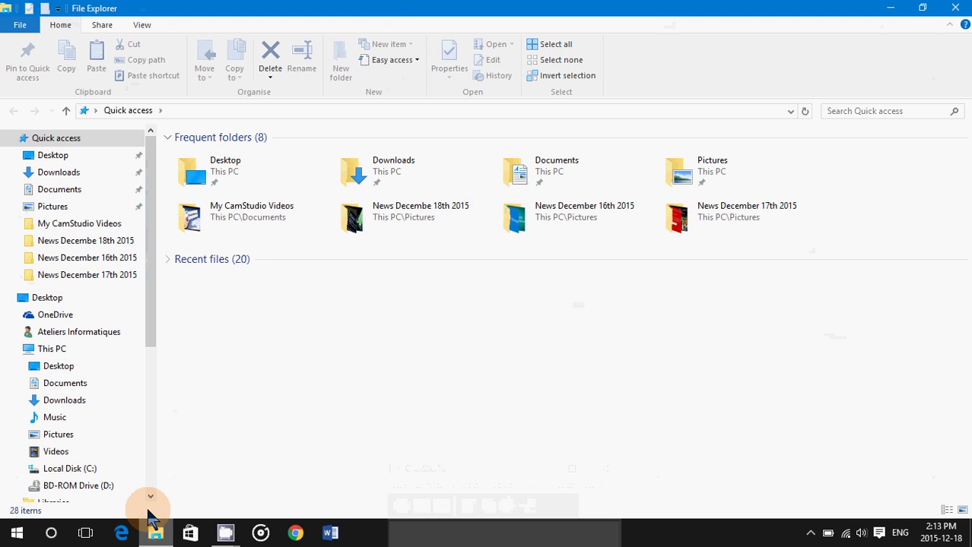
{"action": "left_click", "coordinate": [142, 25]}
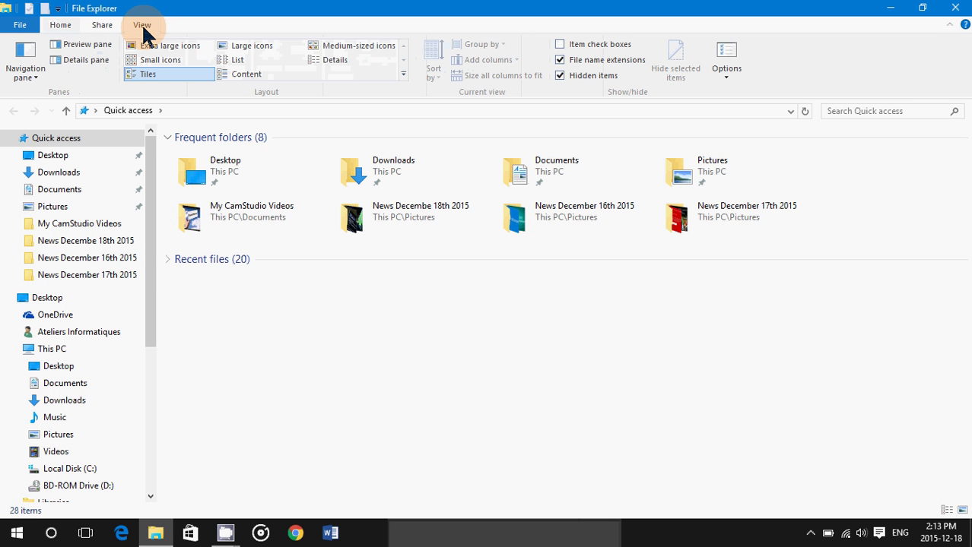
{"action": "left_click", "coordinate": [87, 45]}
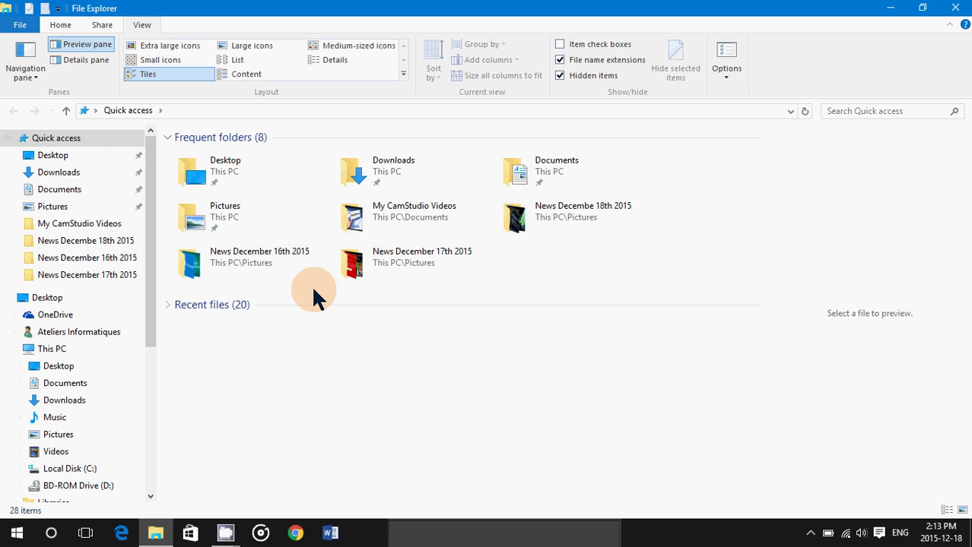
Step: Open the News December 16th 2015 folder and preview its Windows 10 Insider Preview image
{"action": "left_click", "coordinate": [248, 263]}
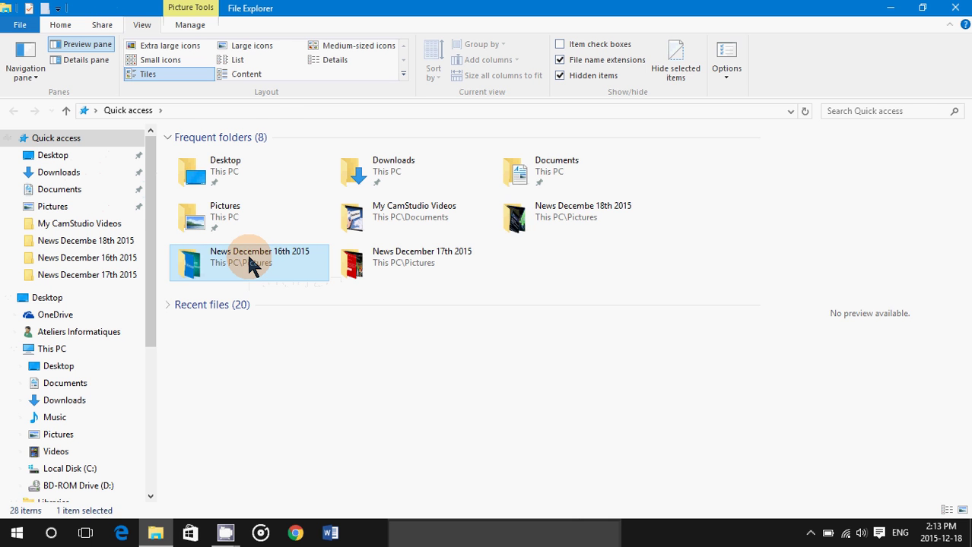
{"action": "double_click", "coordinate": [253, 266]}
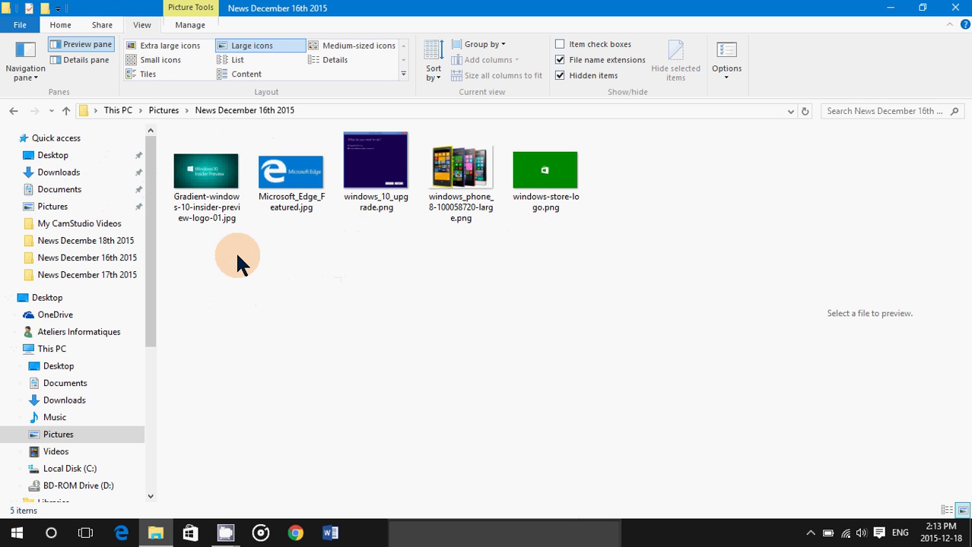
{"action": "left_click", "coordinate": [201, 173]}
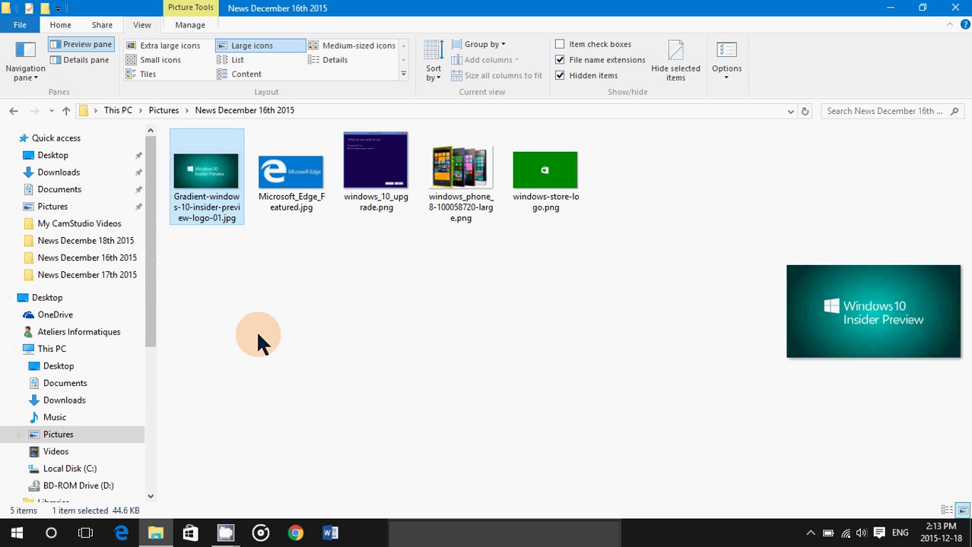
Step: In Documents, dismiss a notification and preview Book (1).xlsx as an empty spreadsheet grid
{"action": "left_click", "coordinate": [59, 189]}
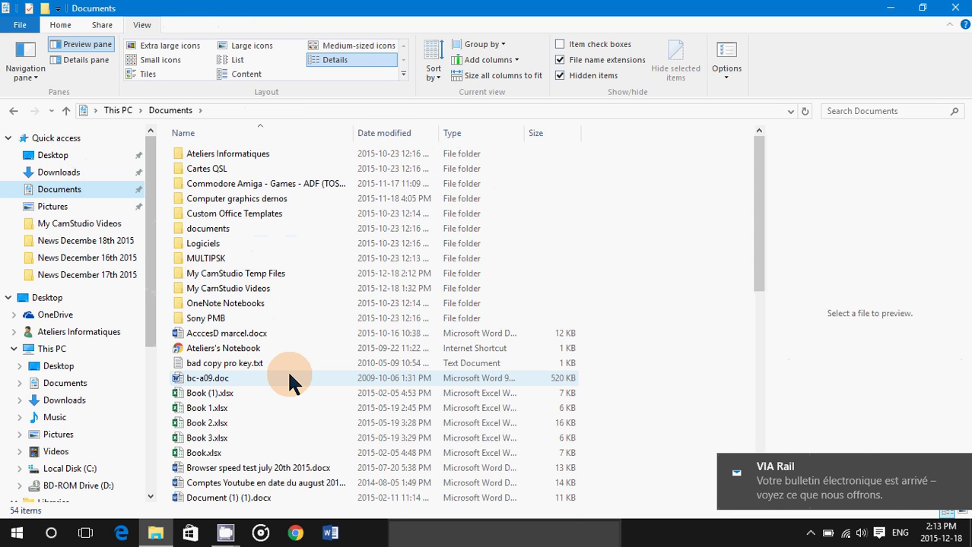
{"action": "scroll", "coordinate": [286, 370], "scroll_direction": "down", "scroll_amount": 2}
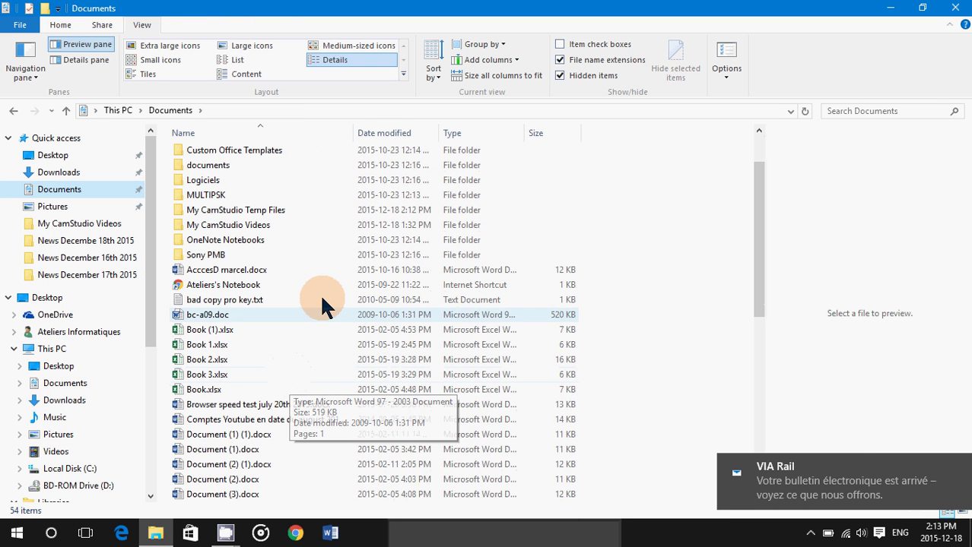
{"action": "scroll", "coordinate": [246, 338], "scroll_direction": "down", "scroll_amount": 1}
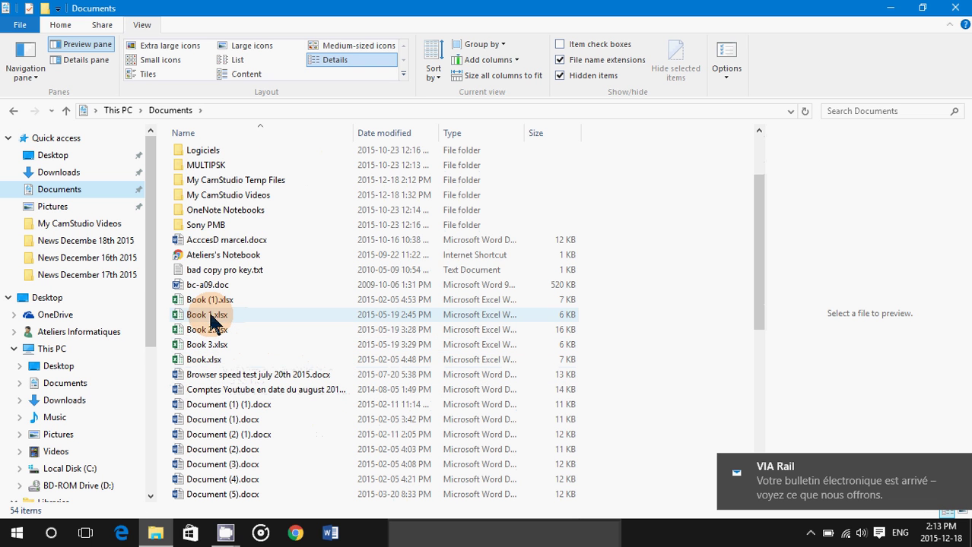
{"action": "left_click", "coordinate": [211, 315]}
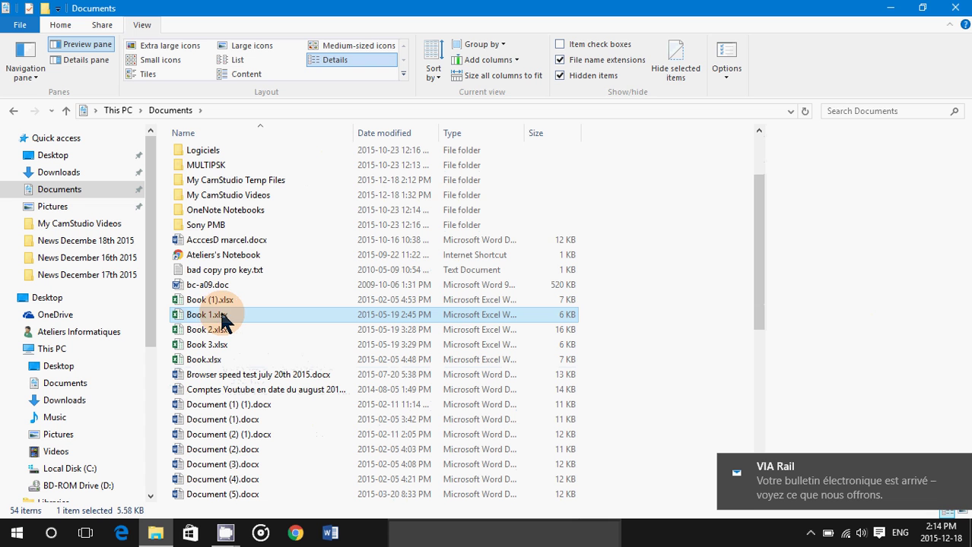
{"action": "left_click", "coordinate": [212, 315]}
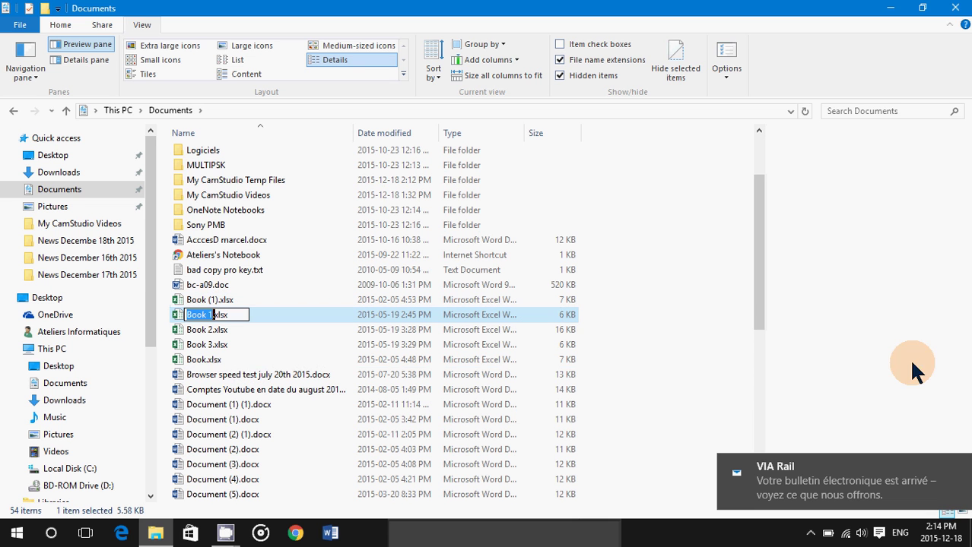
{"action": "left_click", "coordinate": [958, 466]}
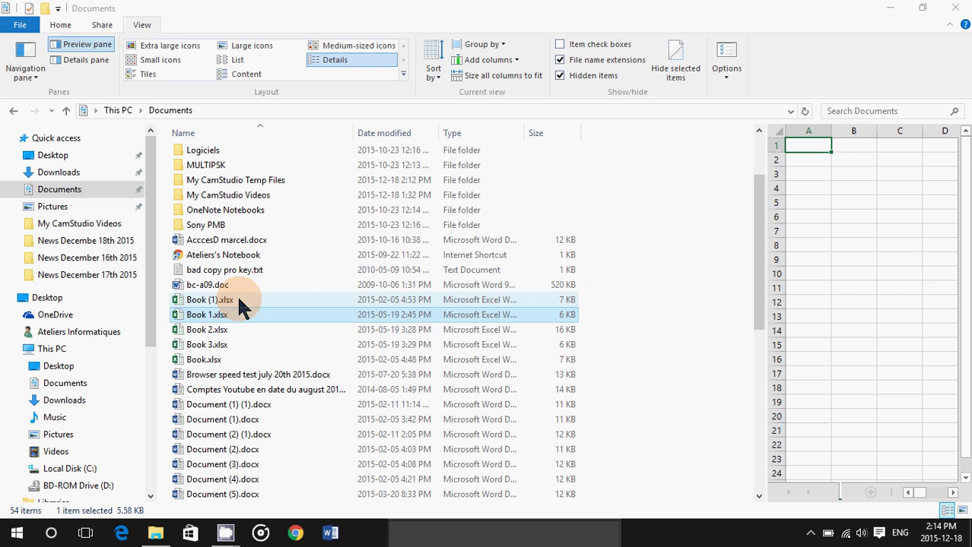
{"action": "left_click", "coordinate": [220, 299]}
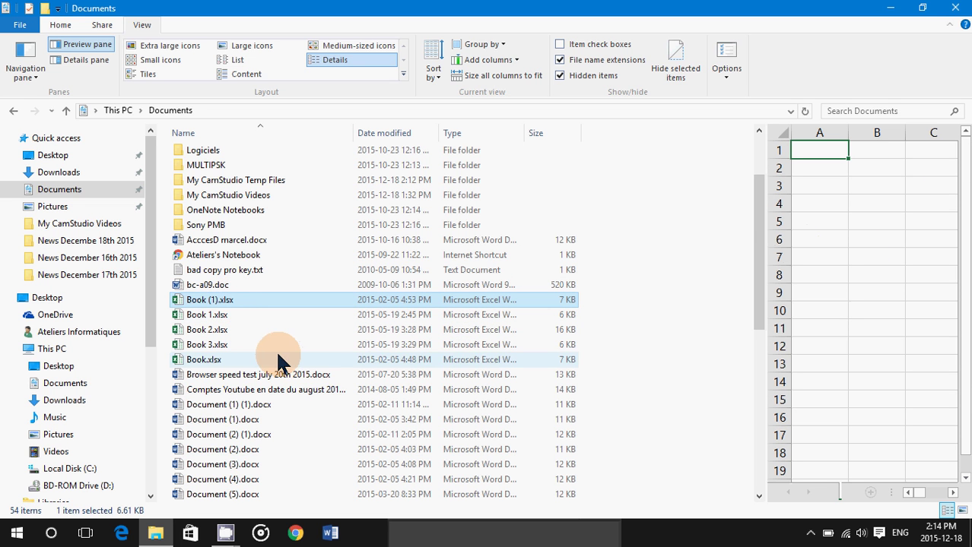
{"action": "scroll", "coordinate": [301, 431], "scroll_direction": "down", "scroll_amount": 2}
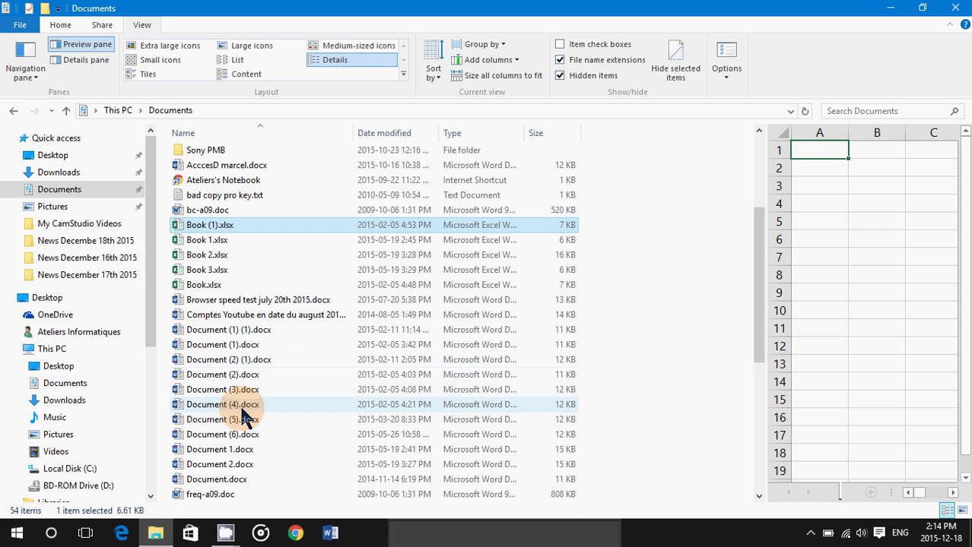
Step: Preview Document (5).docx, showing song titles starting with Glory days
{"action": "left_click", "coordinate": [228, 420]}
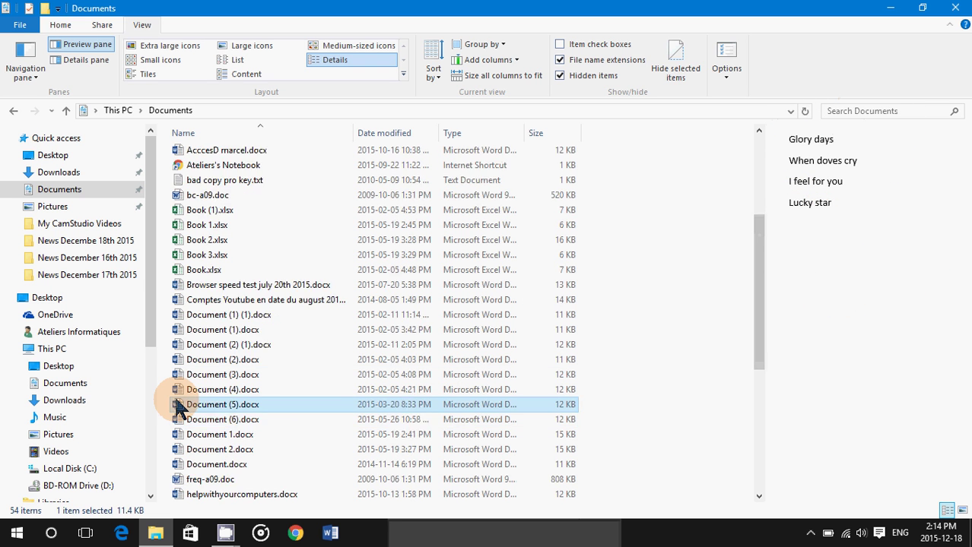
{"action": "scroll", "coordinate": [188, 358], "scroll_direction": "down", "scroll_amount": 3}
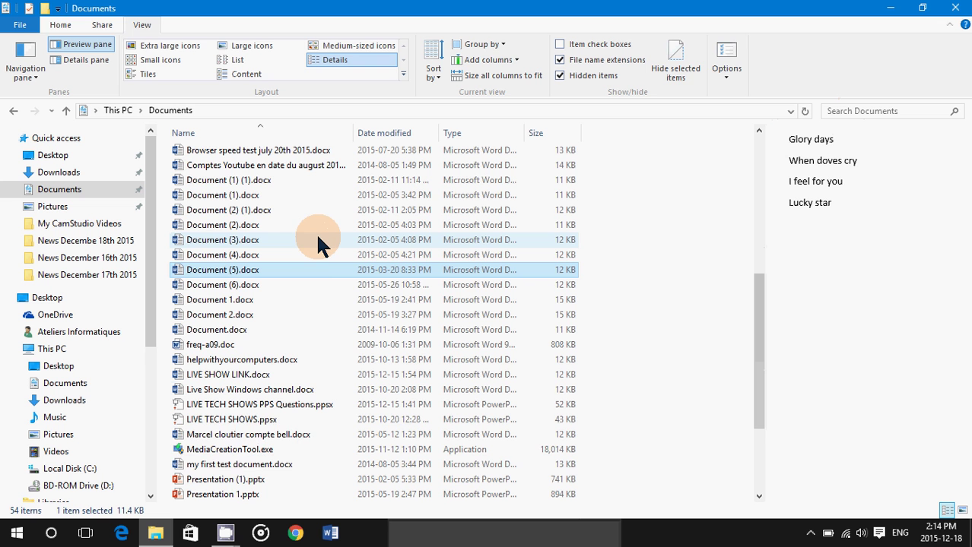
{"action": "scroll", "coordinate": [323, 465], "scroll_direction": "down", "scroll_amount": 3}
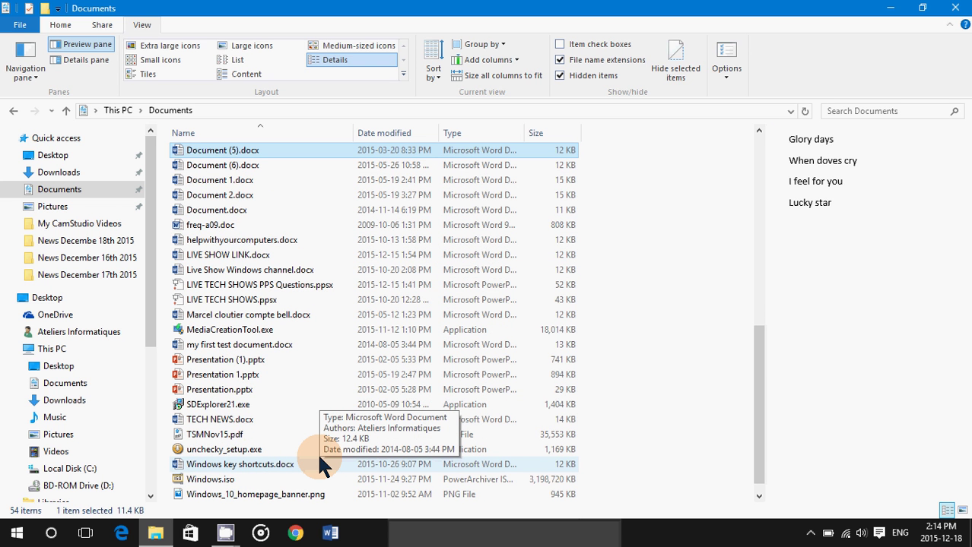
Step: Preview Presentation.pptx, Presentation (1).pptx, then the LIVE TECH SHOWS PPS Questions.ppsx title slide
{"action": "left_click", "coordinate": [243, 390]}
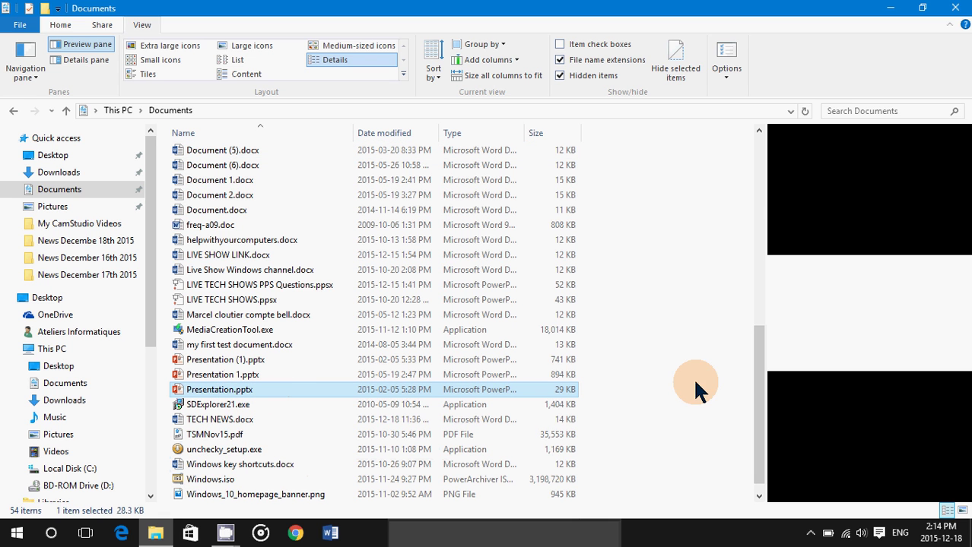
{"action": "left_click", "coordinate": [228, 360]}
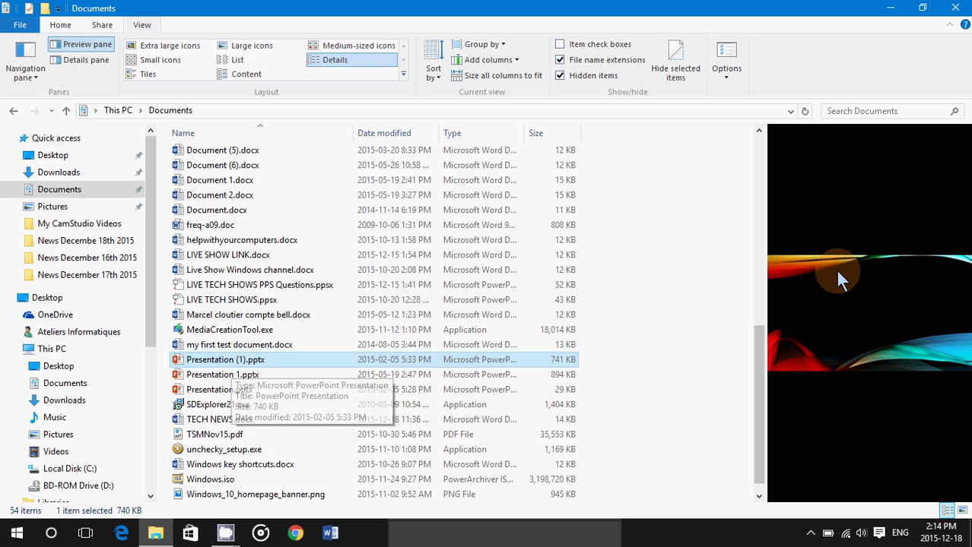
{"action": "left_click", "coordinate": [267, 285]}
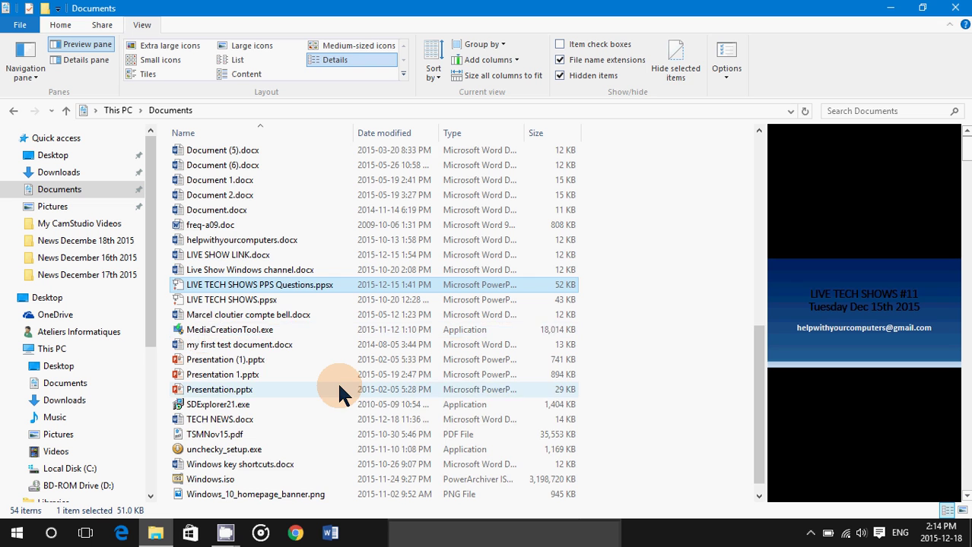
{"action": "scroll", "coordinate": [337, 381], "scroll_direction": "down", "scroll_amount": 1}
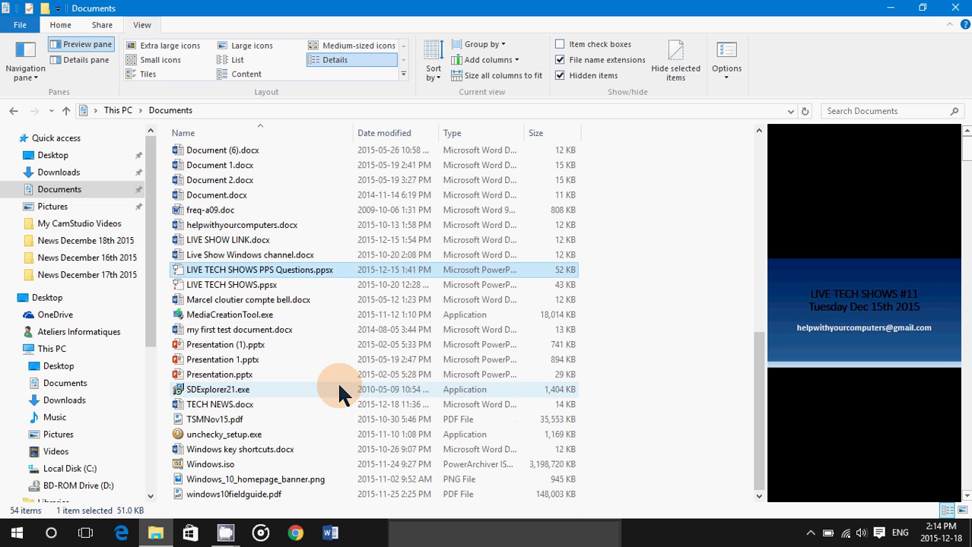
Step: Page forward through the windows10fieldguide.pdf preview, then deselect it to empty the preview
{"action": "left_click", "coordinate": [255, 495]}
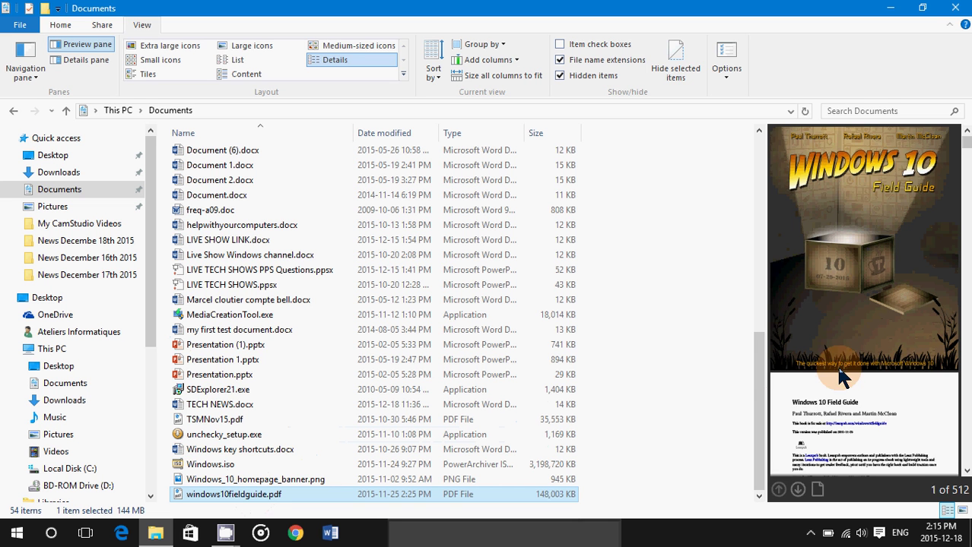
{"action": "left_click", "coordinate": [798, 490]}
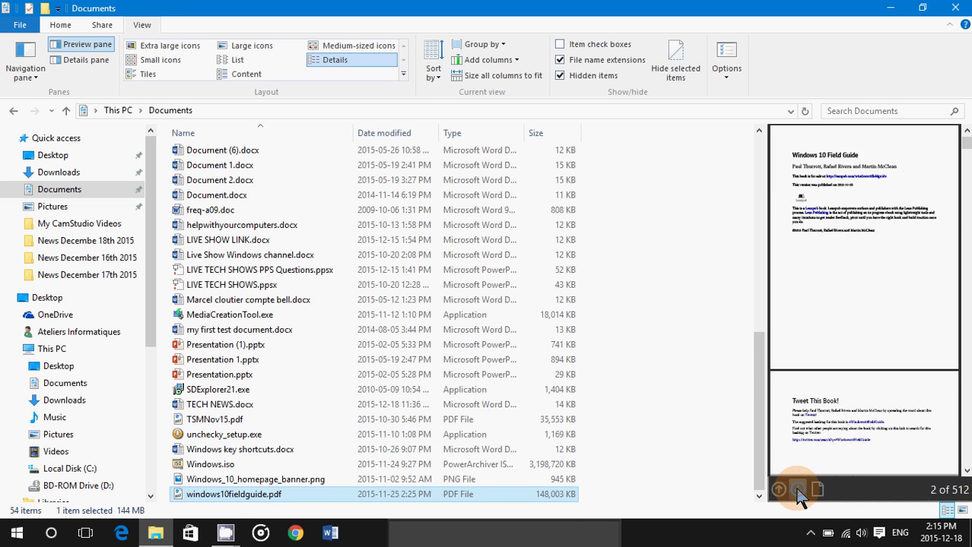
{"action": "double_click", "coordinate": [798, 490]}
{"action": "left_click", "coordinate": [798, 490]}
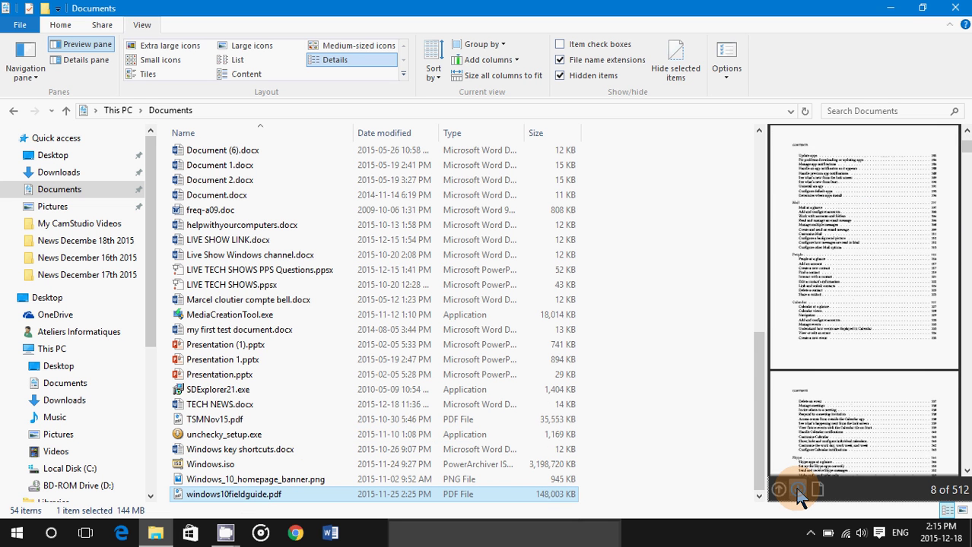
{"action": "double_click", "coordinate": [798, 490]}
{"action": "left_click", "coordinate": [798, 490]}
{"action": "double_click", "coordinate": [798, 491]}
{"action": "left_click", "coordinate": [798, 490]}
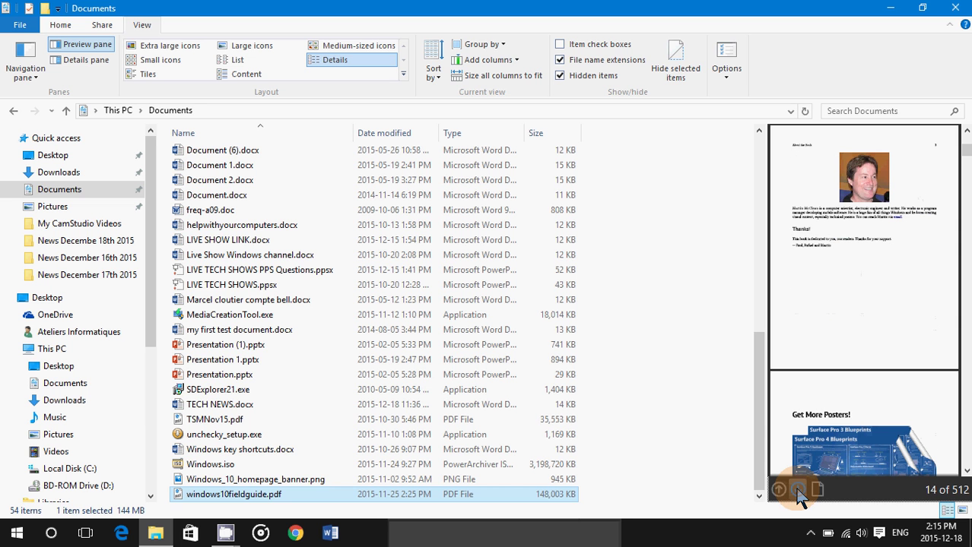
{"action": "left_click", "coordinate": [676, 253]}
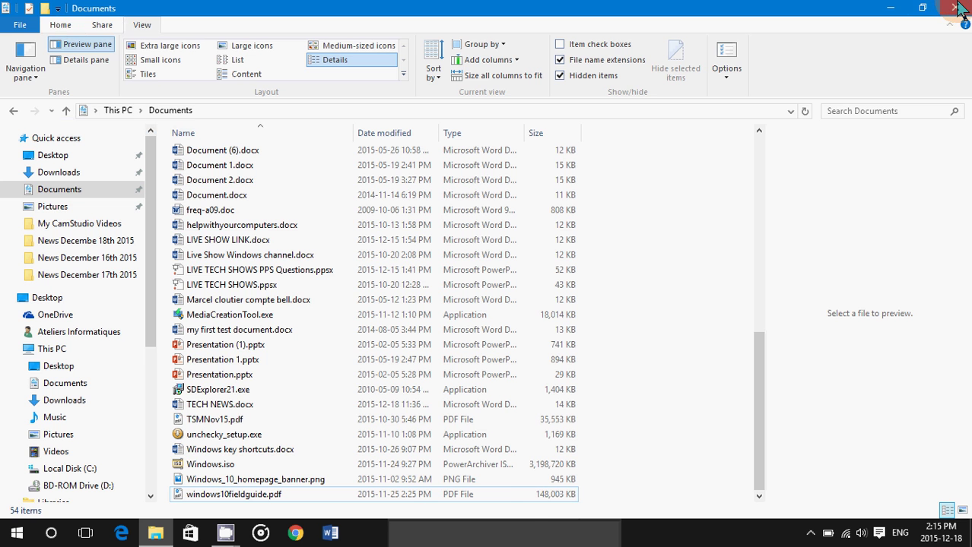
Step: Close the File Explorer window to return to the desktop
{"action": "left_click", "coordinate": [959, 8]}
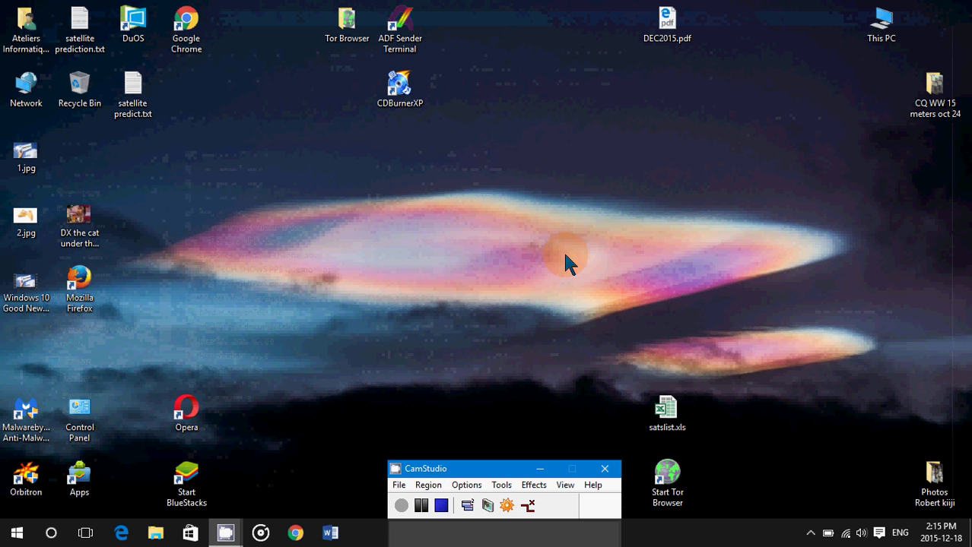